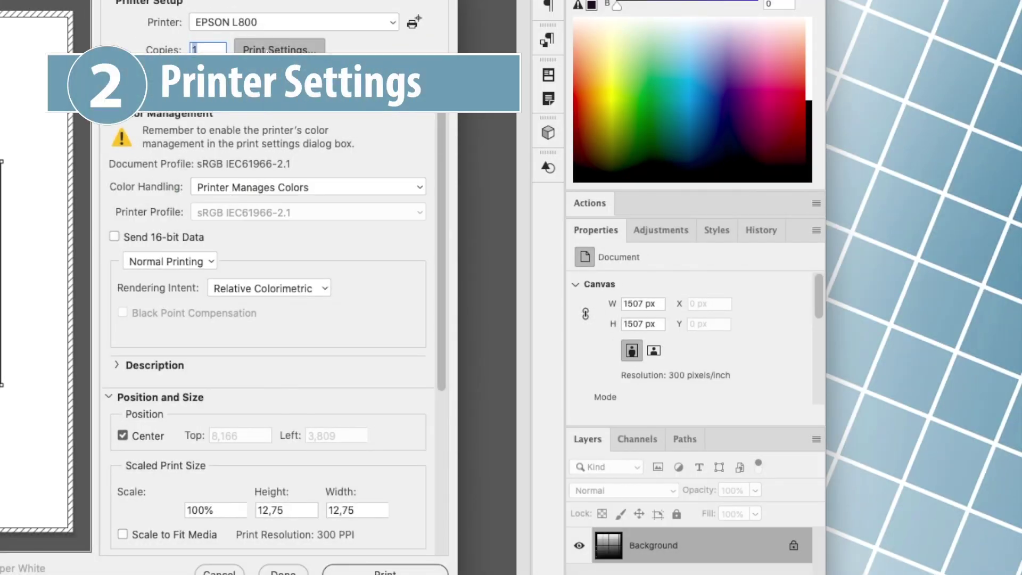
Step: Show the EPSON L800's Color Options on A4 and try PhotoEnhance, Off and Manual Settings
click(573, 187)
click(585, 279)
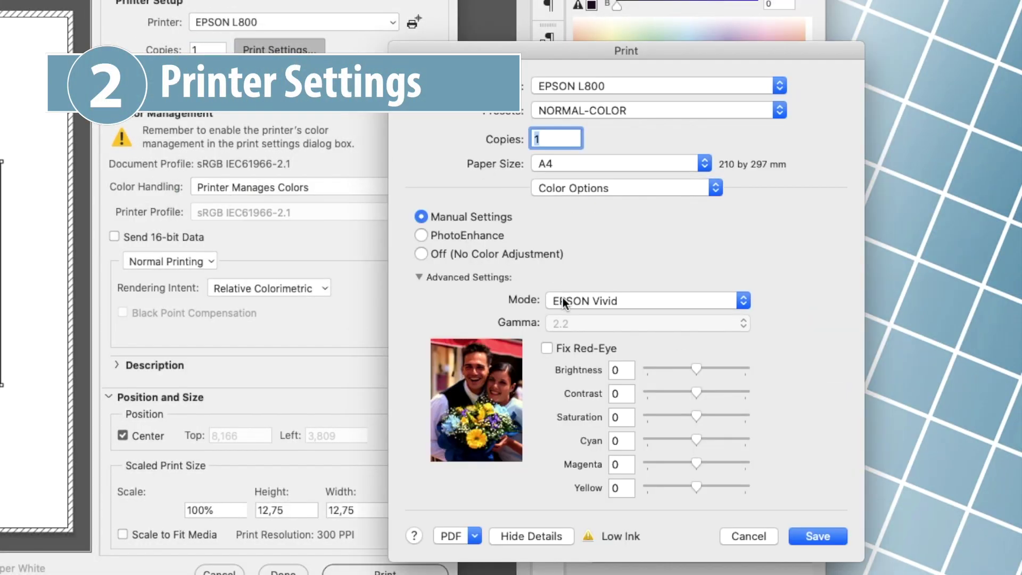
click(420, 236)
click(448, 257)
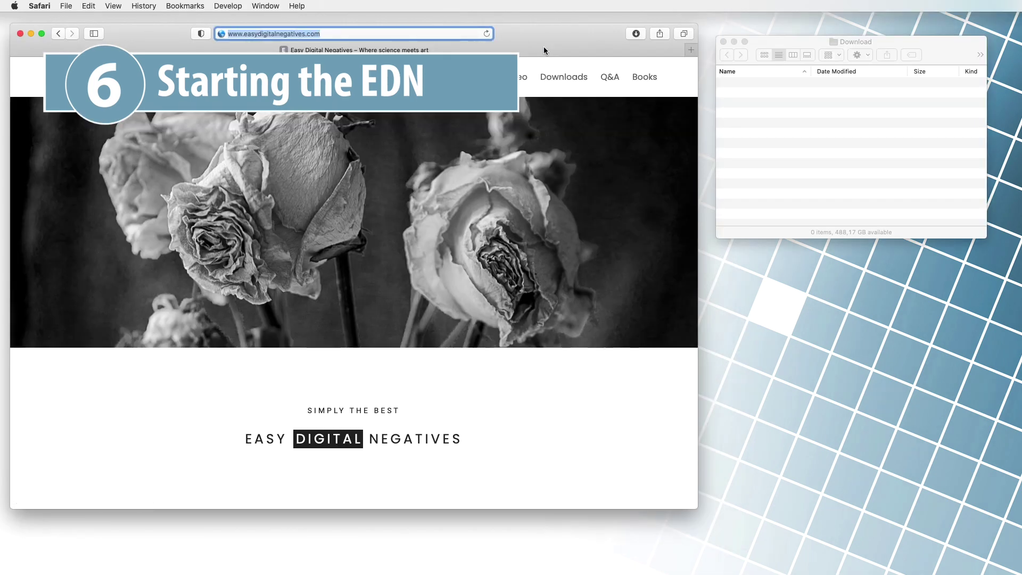
Step: Save EDN_2_2.zip from the Easy Digital Negatives Downloads page into Download and unpack it
click(564, 77)
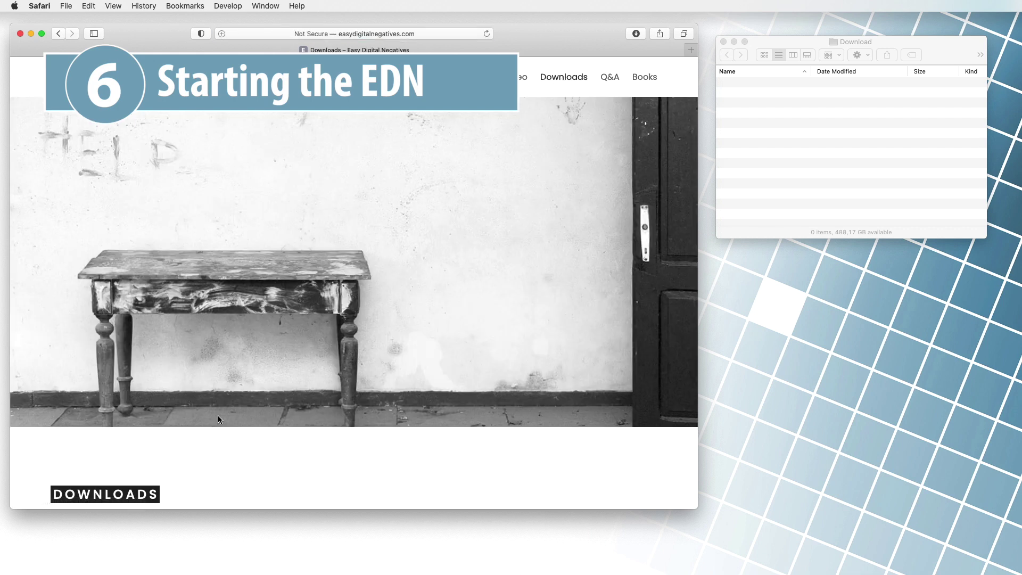
scroll(219, 416, down, 10)
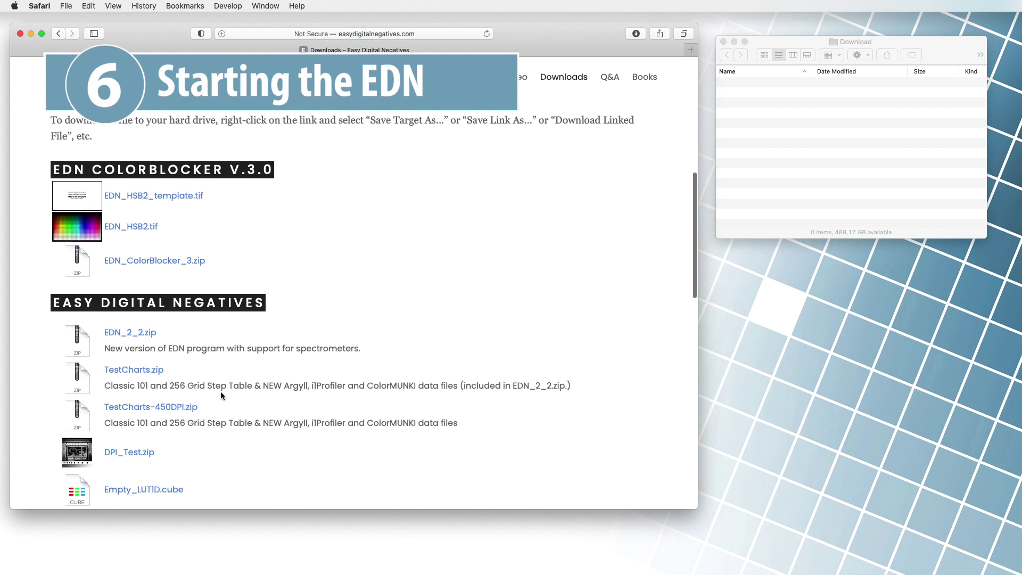
right_click(118, 333)
click(149, 369)
click(559, 425)
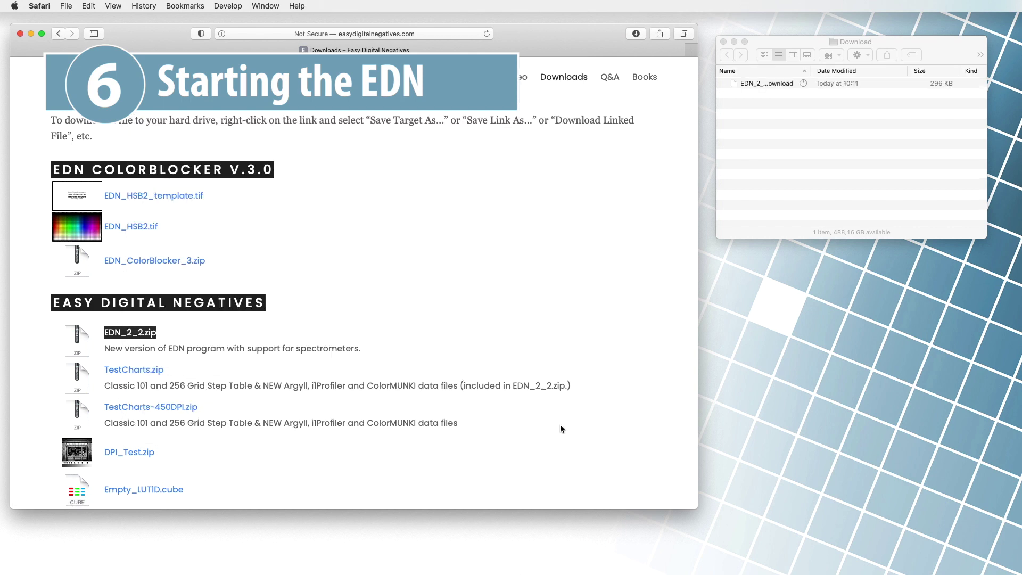
double_click(761, 83)
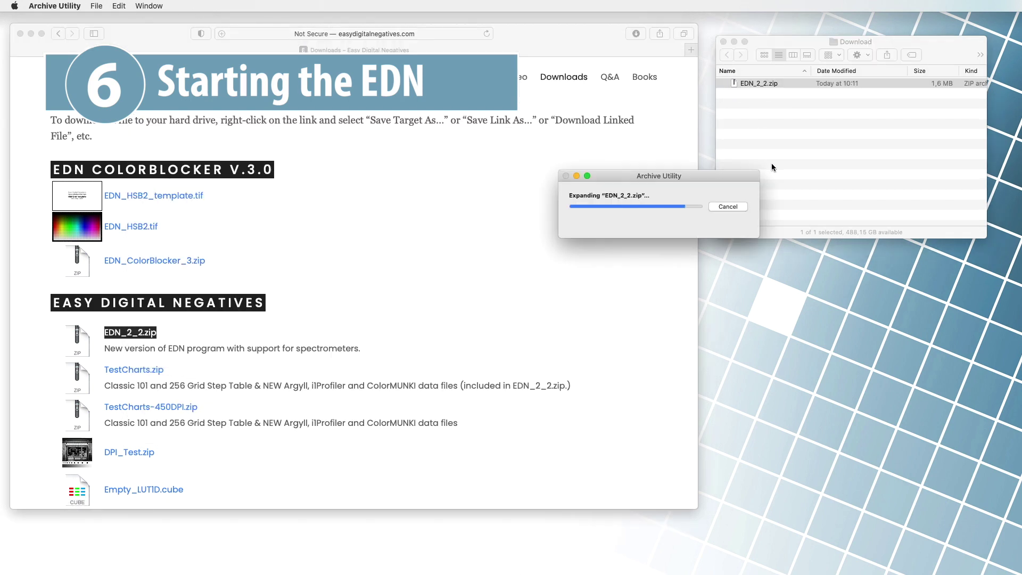
Step: Open the EDN2_2 folder's index.html, then load easydigitalnegatives.com in Safari
double_click(733, 95)
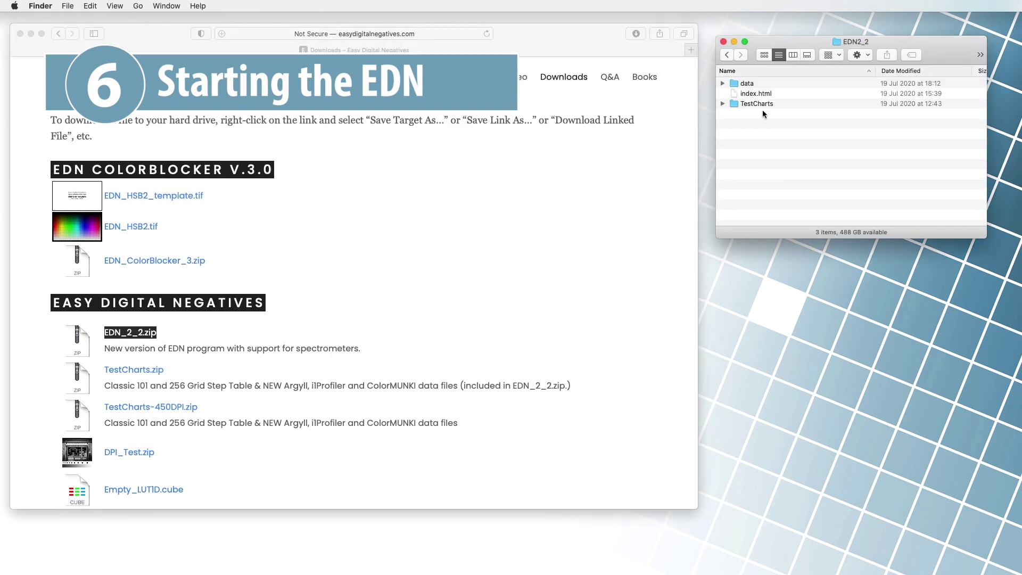
double_click(751, 94)
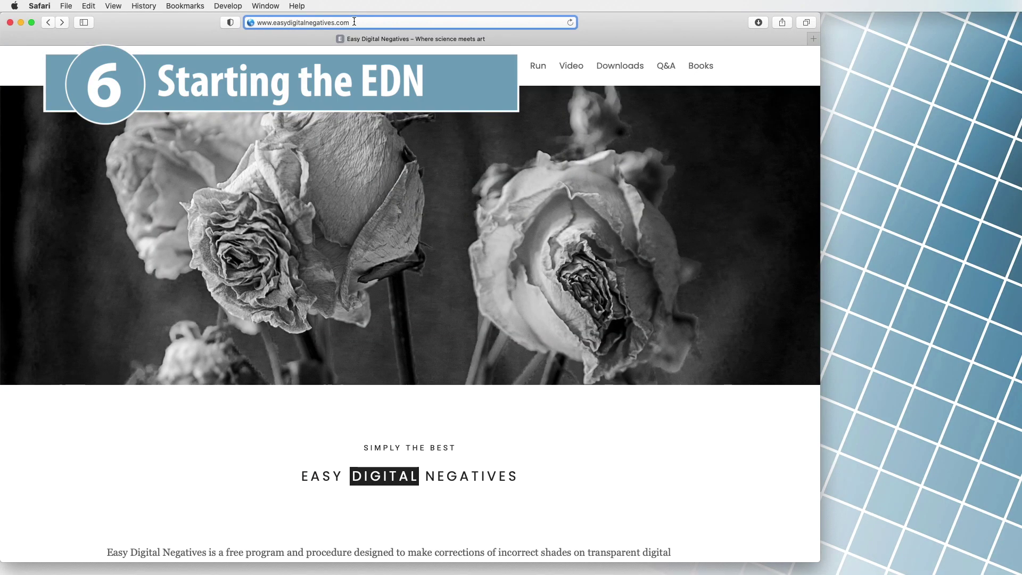
key(Return)
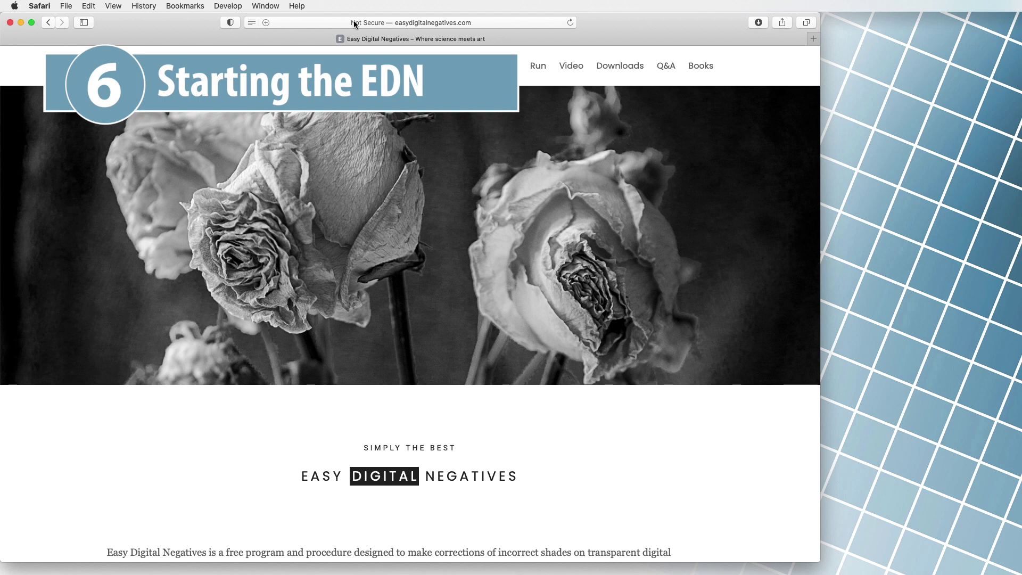
Step: Launch EDN 2.2, show more options, and keep Import EDN images as the input type
mouse_move(538, 66)
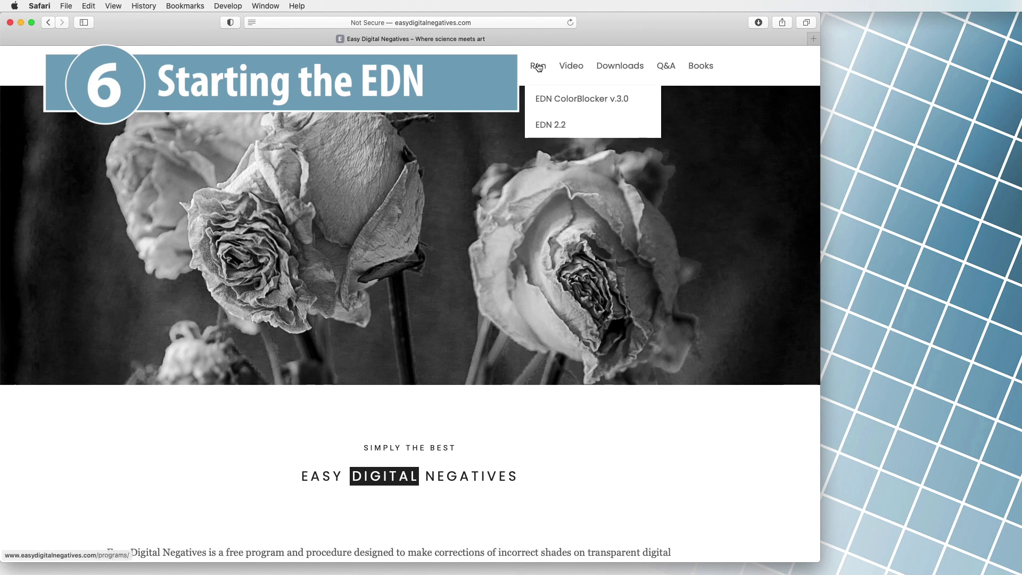
click(550, 126)
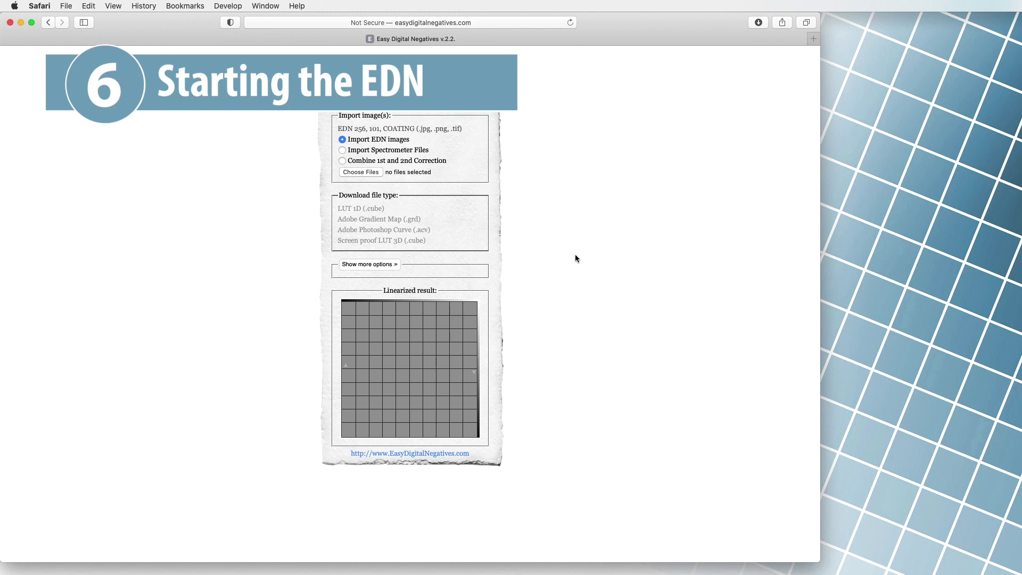
click(362, 266)
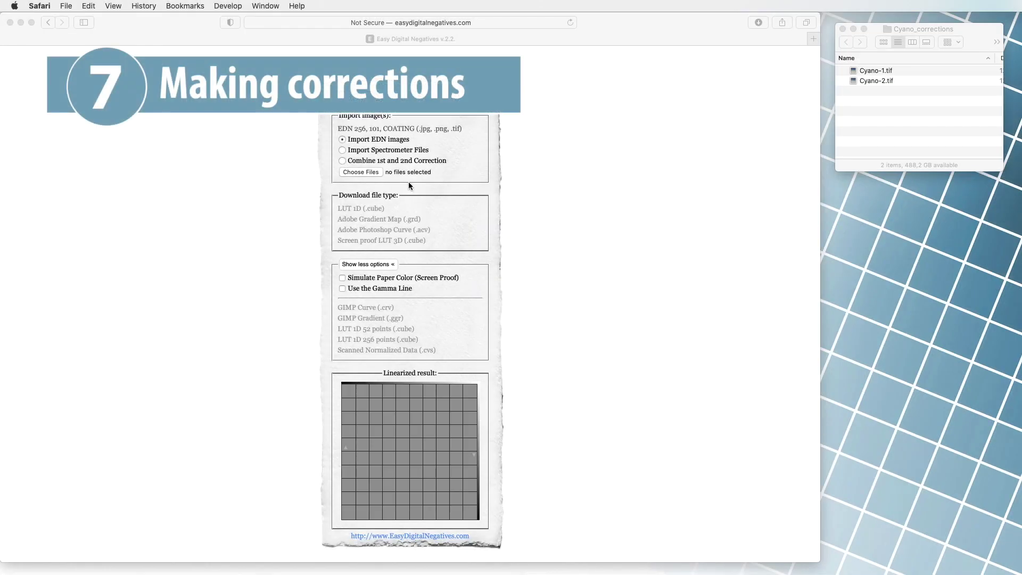
click(342, 140)
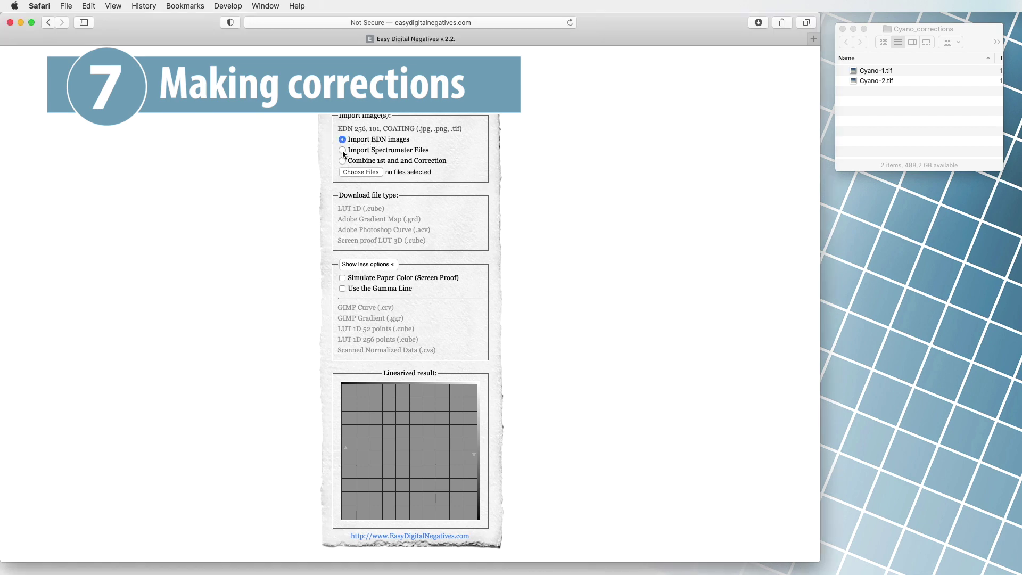
click(343, 150)
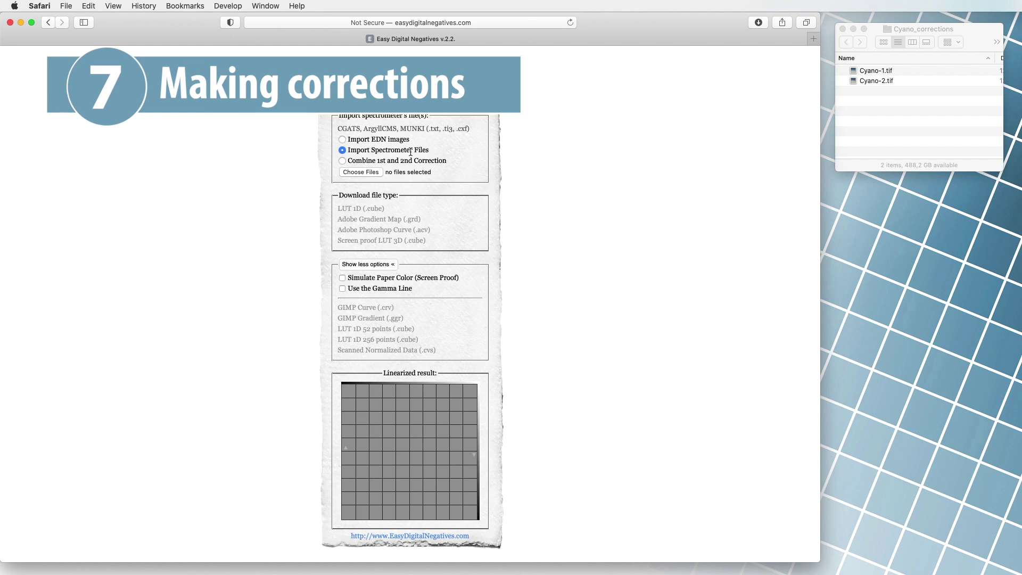
click(342, 140)
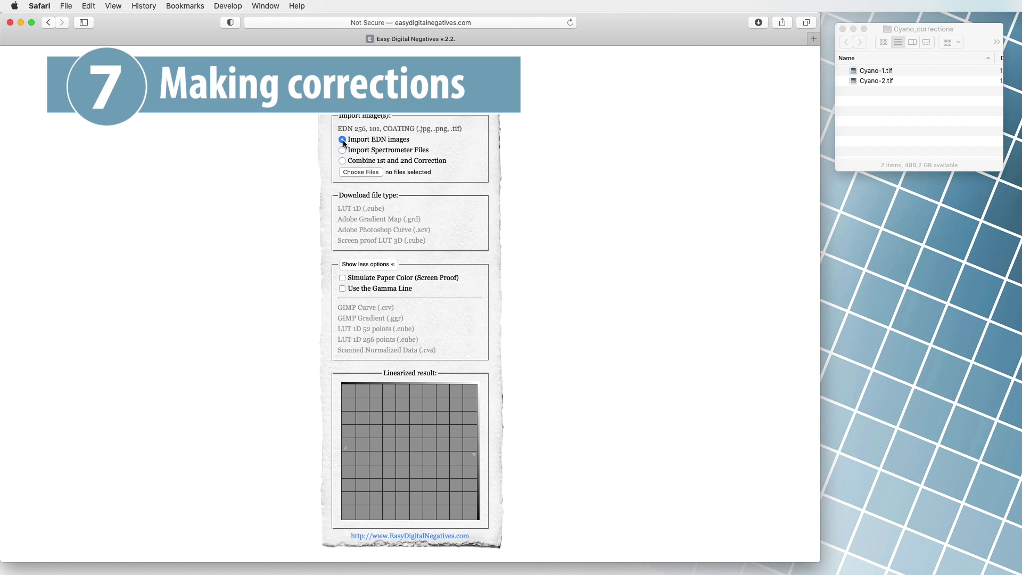
Step: Load the Cyano-1.tif and Cyano-2.tif scans into the EDN app
click(879, 73)
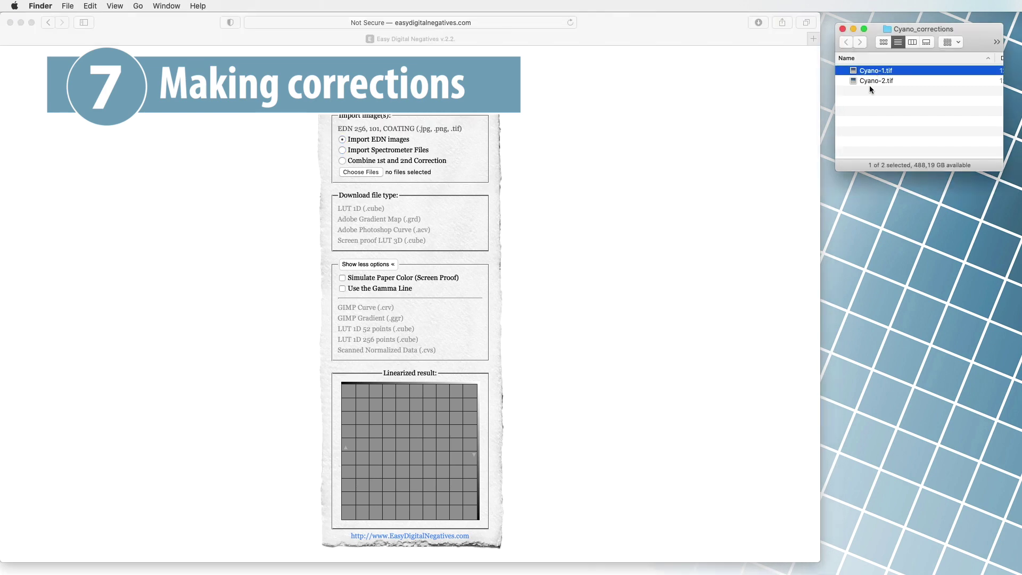
shift+click(867, 81)
drag(867, 81, 423, 178)
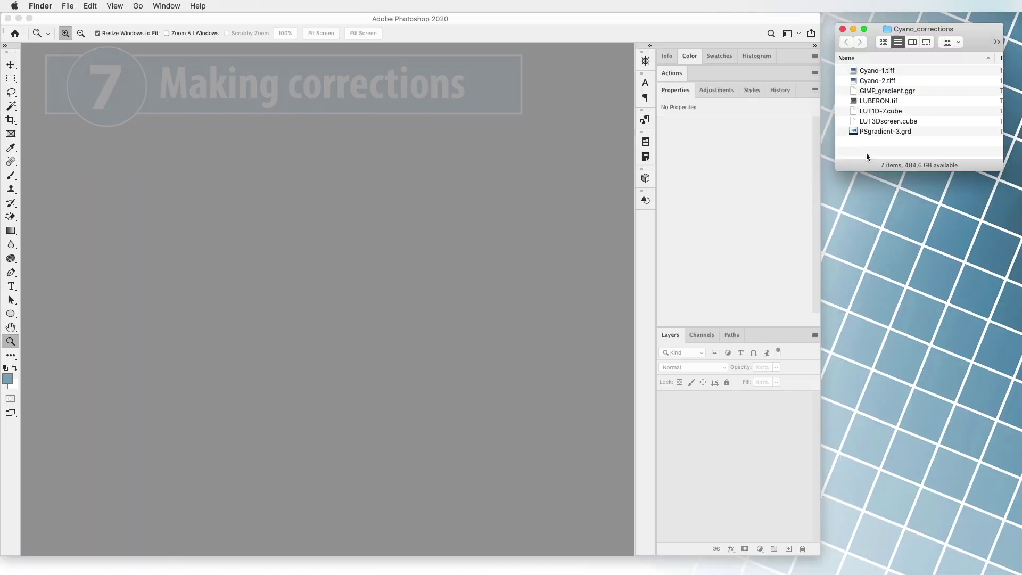
Step: Fully desaturate the LUBERON.tif shopfront photo with Image > Adjustments > Desaturate
click(319, 228)
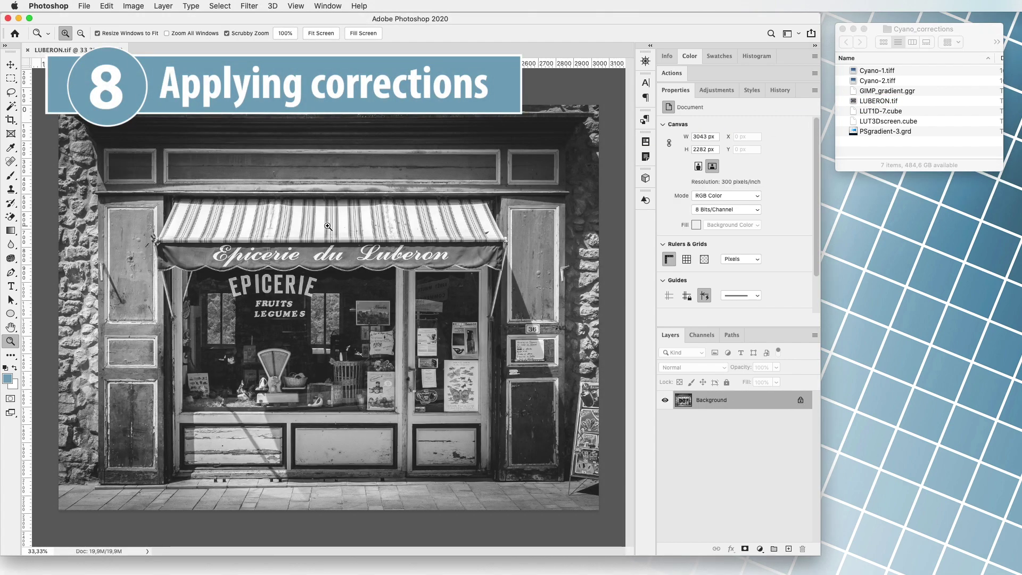
click(132, 5)
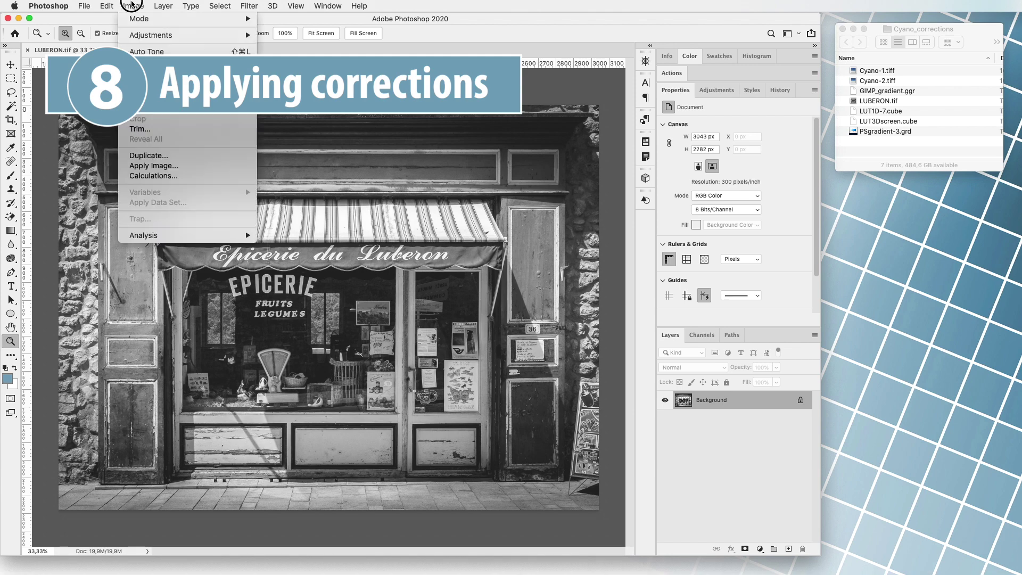
mouse_move(142, 37)
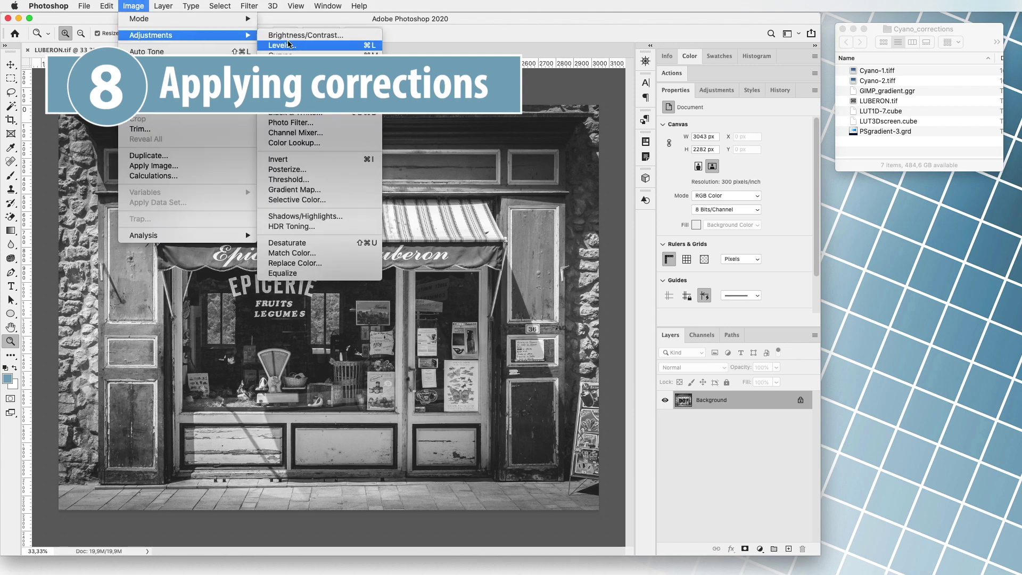
click(298, 242)
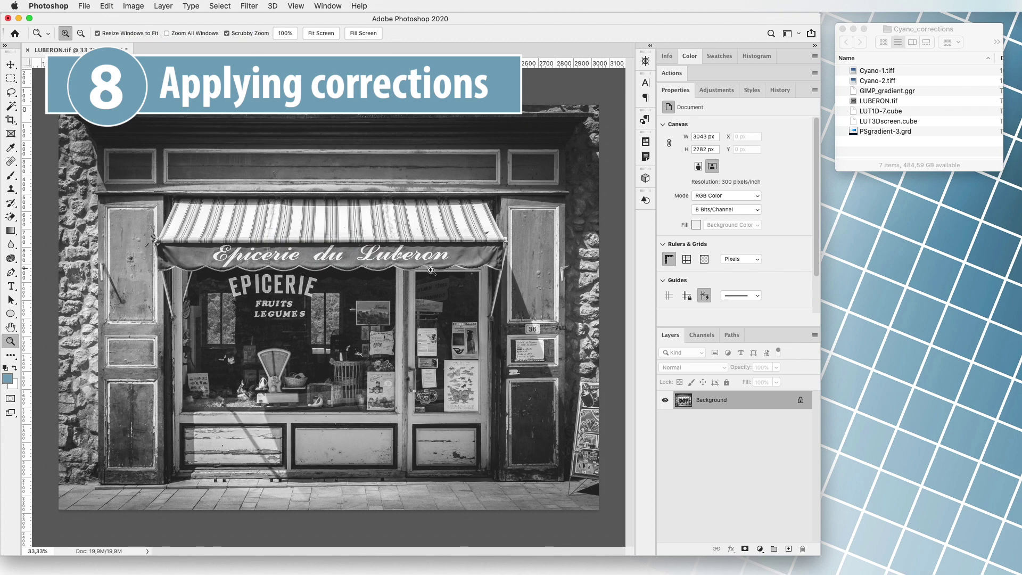
click(717, 90)
Step: Add a Color Lookup layer using the LUT3Dscreen.cube 3D LUT file
click(746, 127)
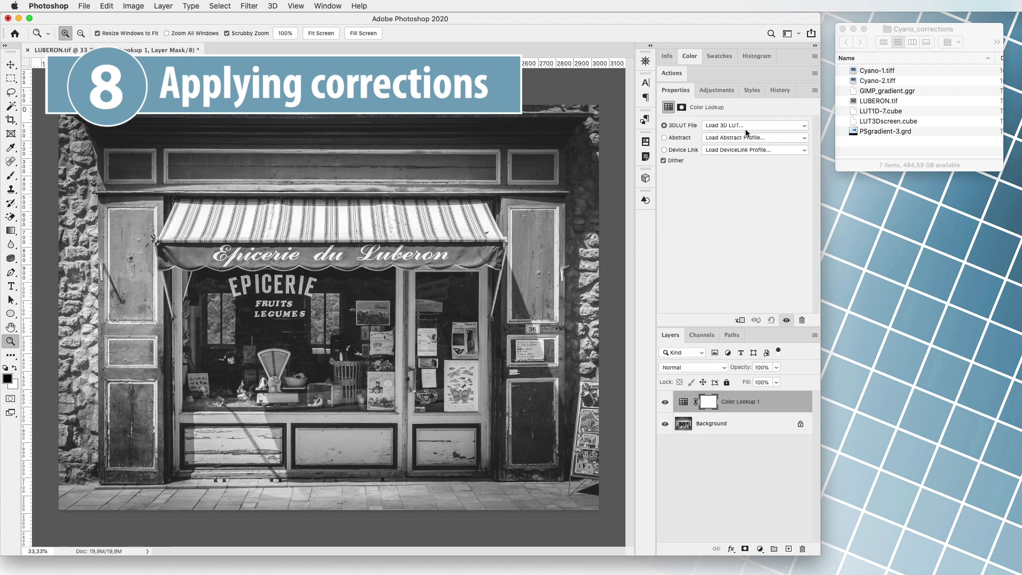
click(674, 126)
click(576, 170)
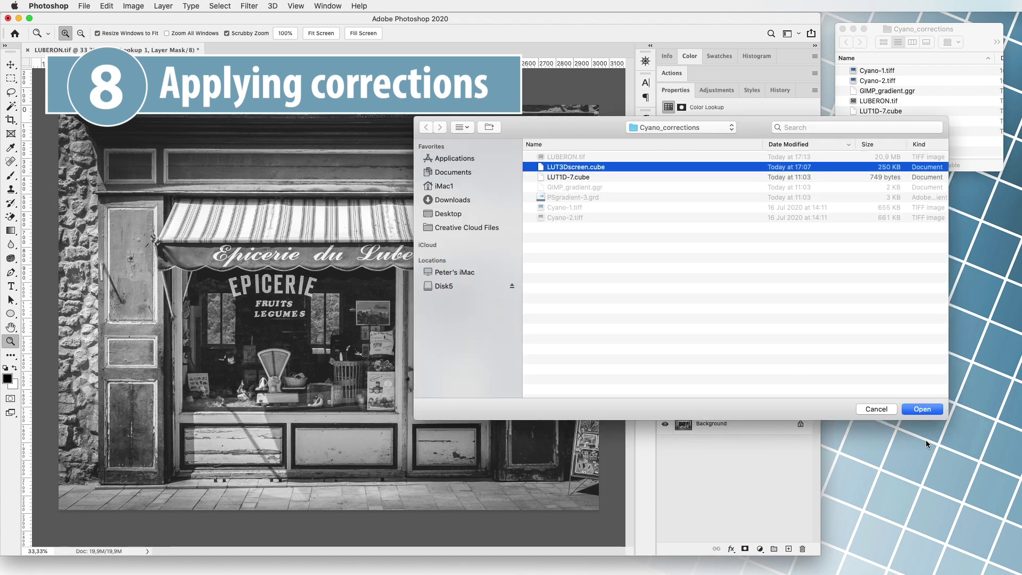
click(923, 409)
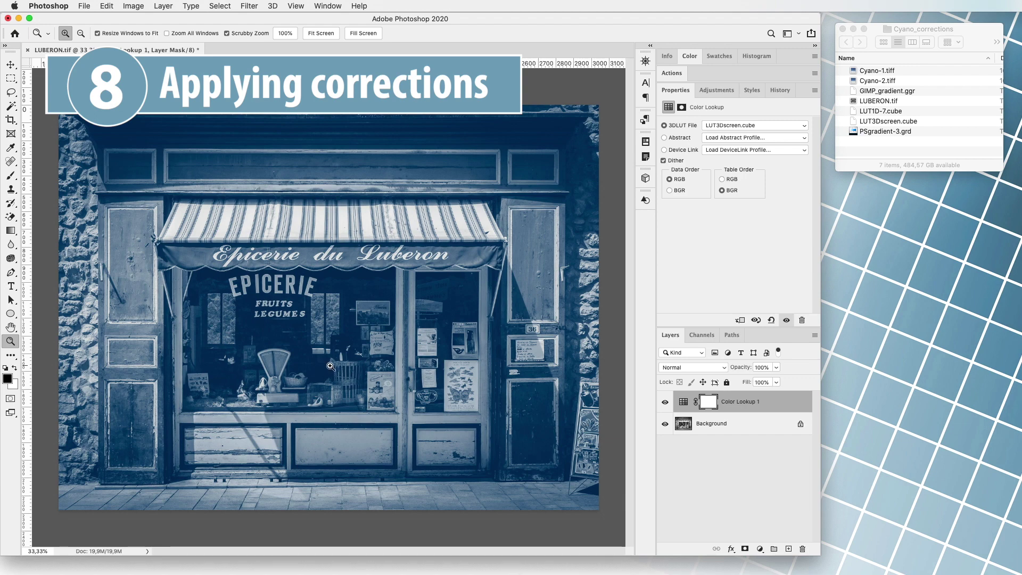
Step: Add a Levels layer above Background with the black point raised to 29
click(685, 425)
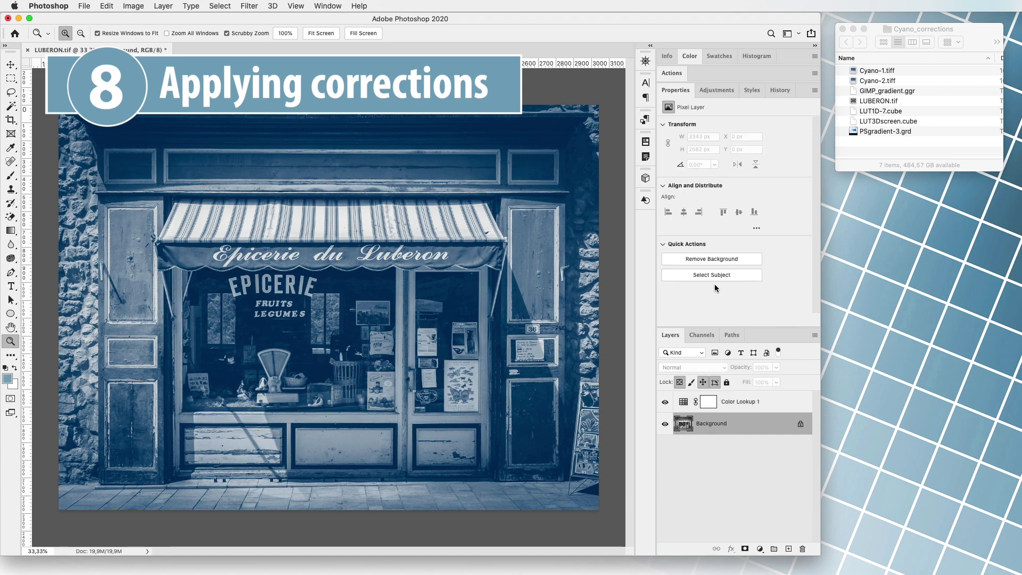
click(717, 90)
click(700, 123)
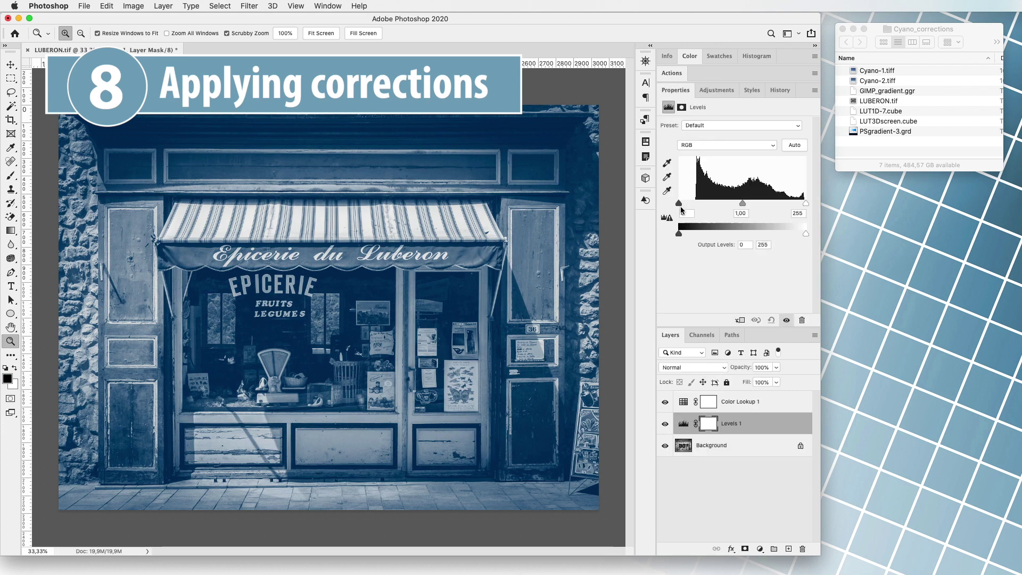
drag(680, 205, 693, 206)
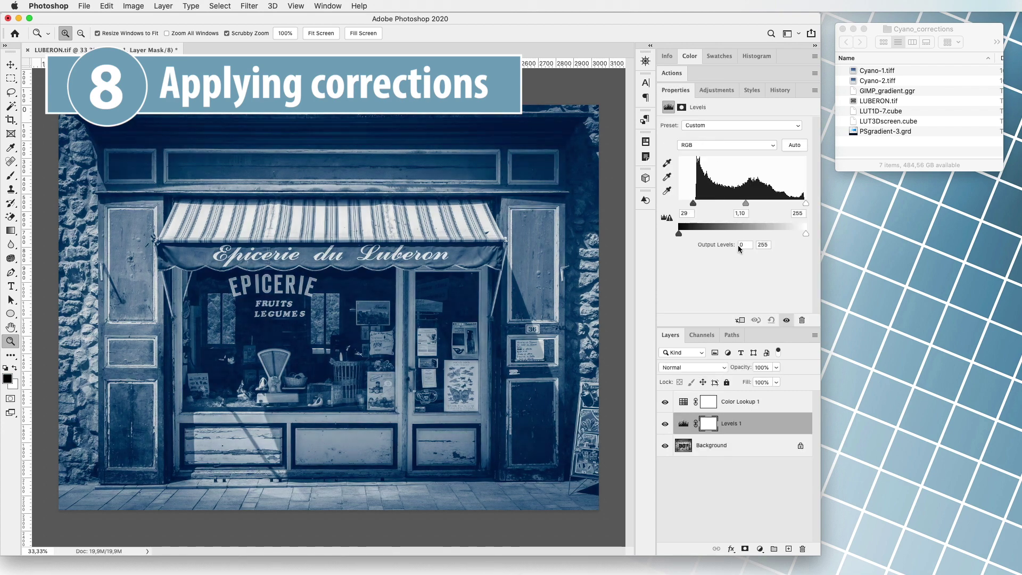
Step: Duplicate Background, apply High Pass at radius 1,4, and blend it in Overlay
drag(683, 445, 788, 549)
click(249, 6)
mouse_move(373, 223)
click(437, 234)
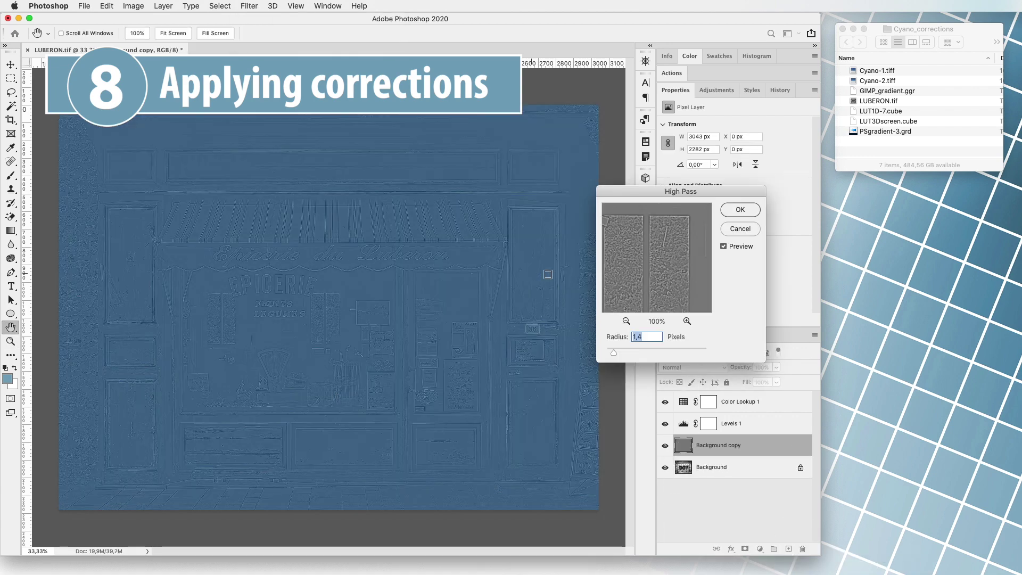
click(739, 210)
click(687, 367)
click(682, 483)
Step: Compare the awning detail with the High Pass copy hidden and shown
drag(405, 232, 479, 251)
click(665, 446)
click(665, 446)
click(665, 446)
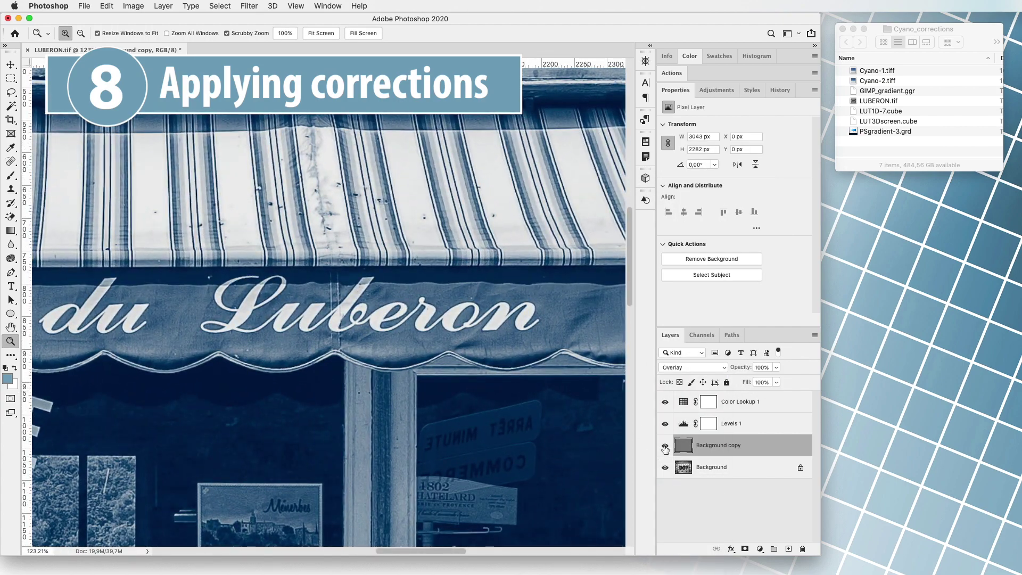
click(665, 446)
drag(379, 275, 330, 281)
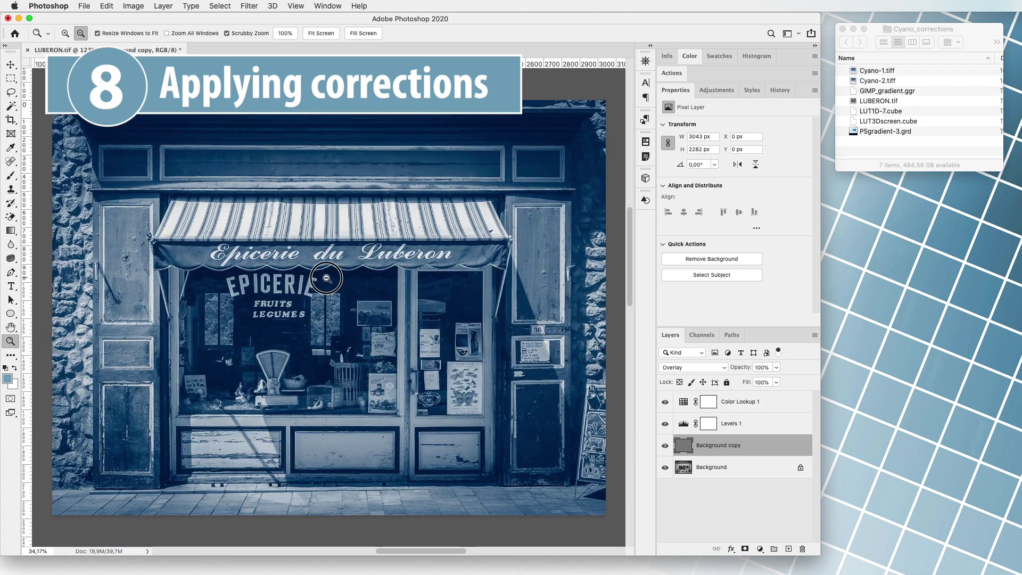
Step: Add a Curves layer, bending the shadows and raising the upper tones
click(716, 90)
click(693, 109)
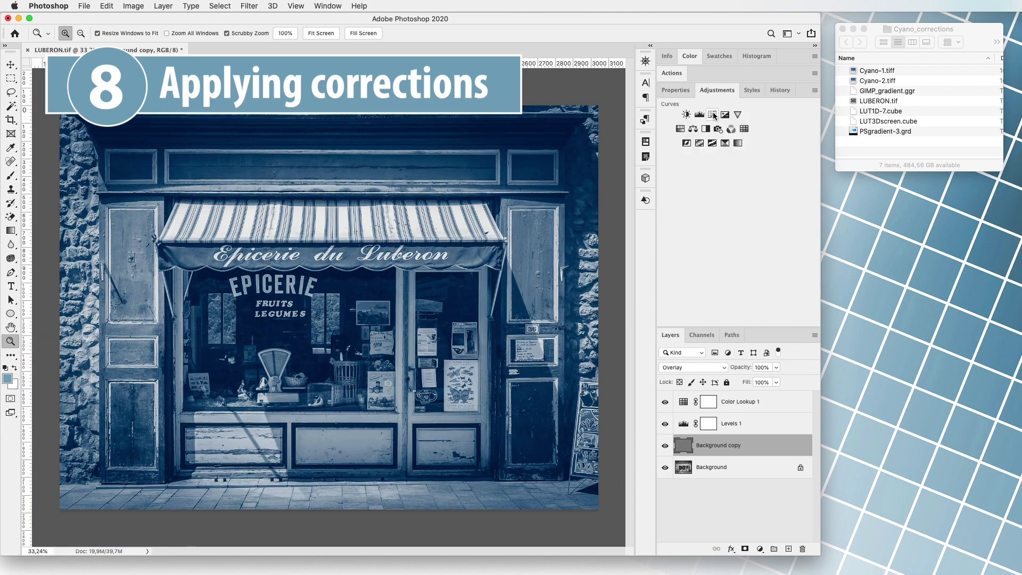
mouse_move(702, 257)
mouse_down()
mouse_move(694, 247)
mouse_move(702, 255)
mouse_up()
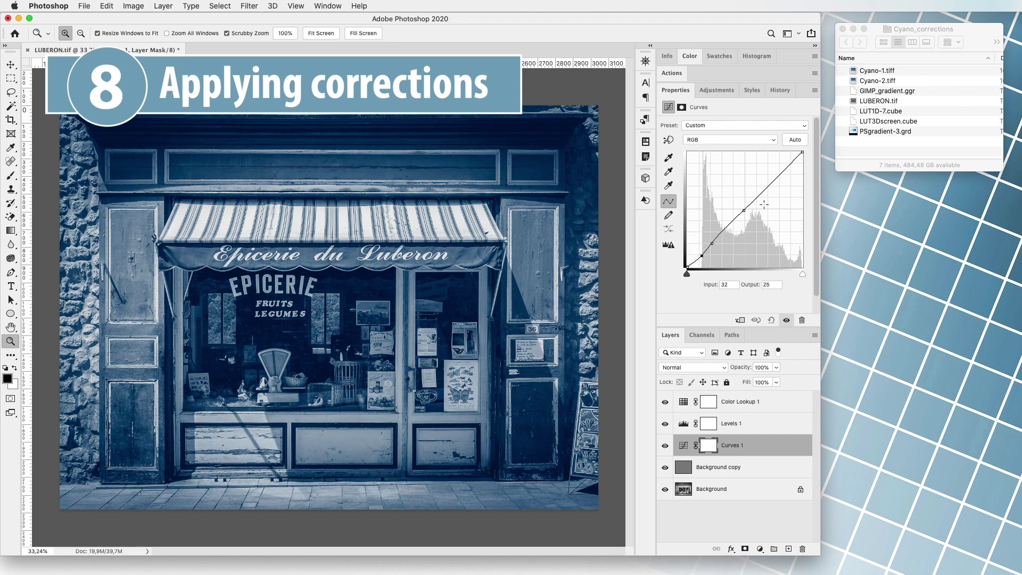
drag(774, 178, 766, 176)
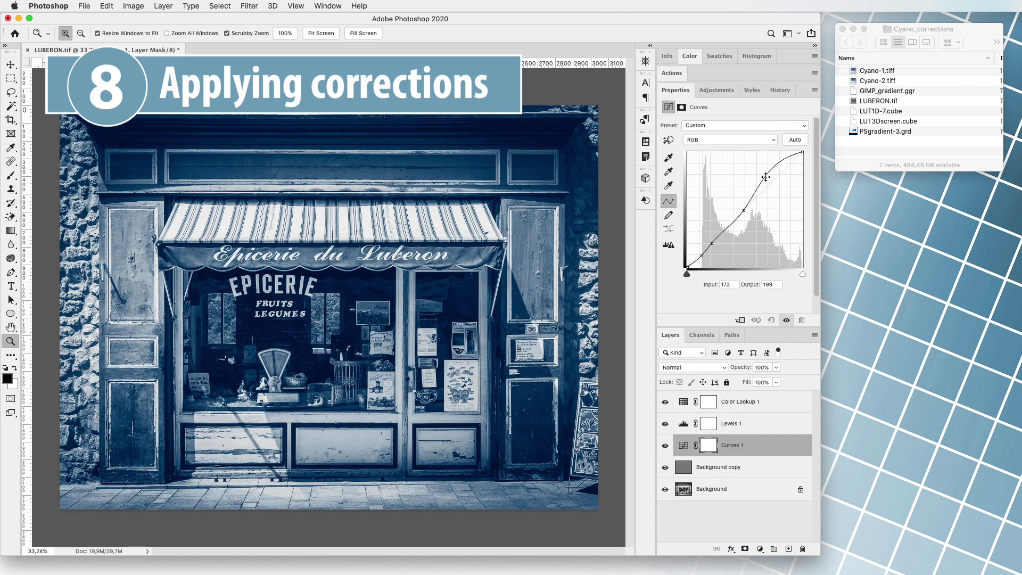
Step: Delete the Background copy, Curves 1, Levels 1 and Color Lookup 1 layers
click(707, 475)
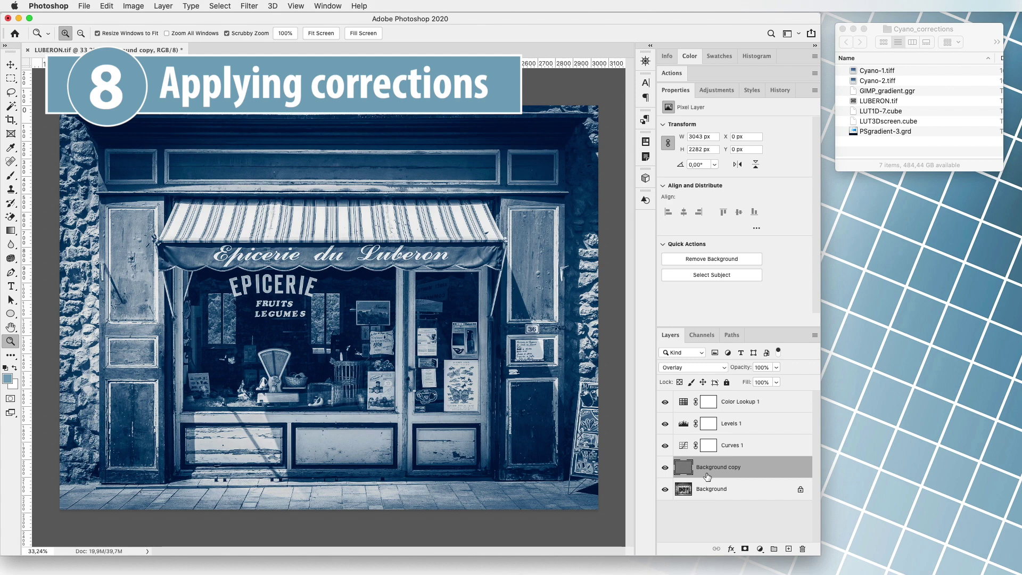
key(BackSpace)
click(687, 448)
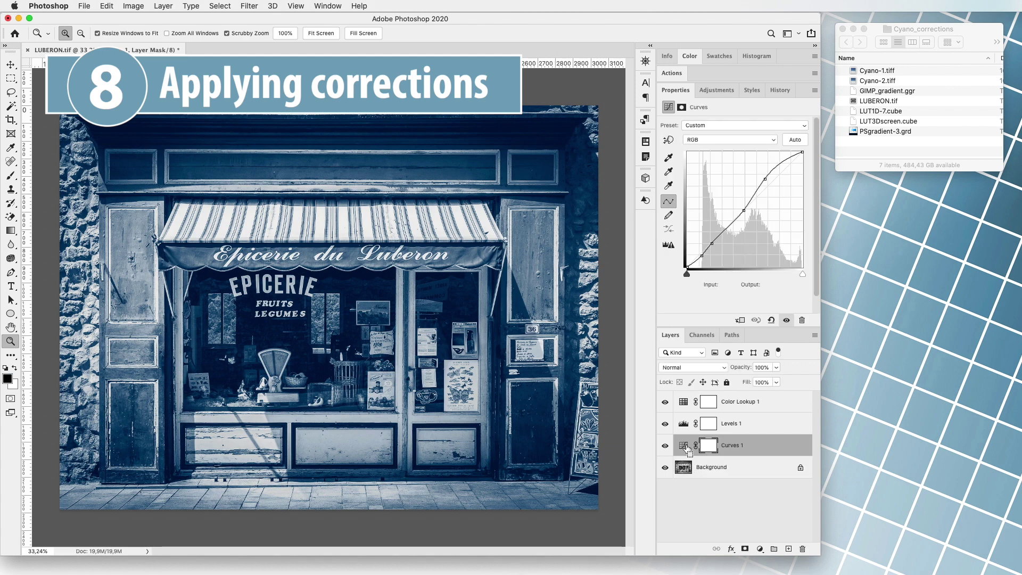
key(BackSpace)
click(687, 426)
key(BackSpace)
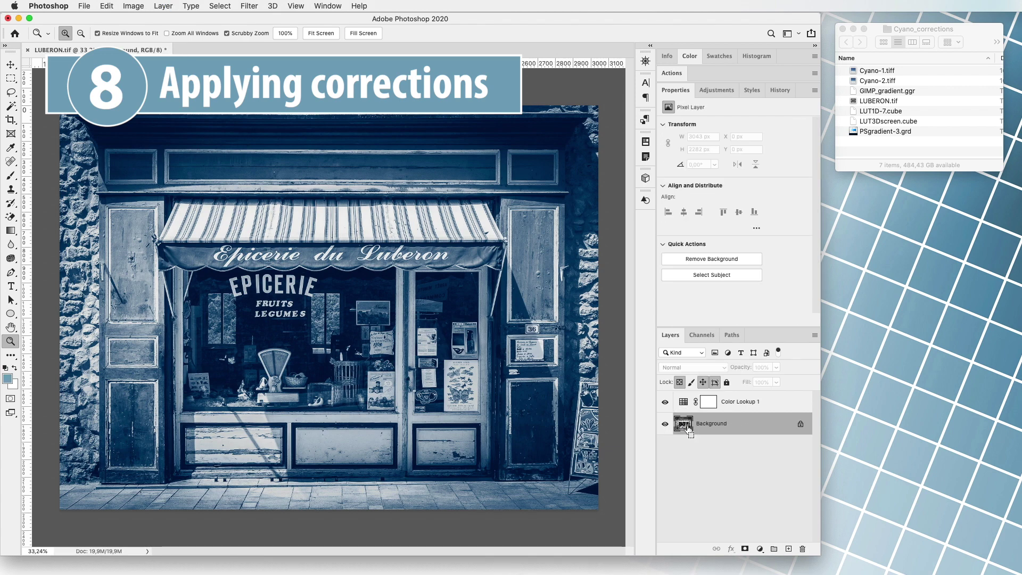
drag(685, 406, 802, 549)
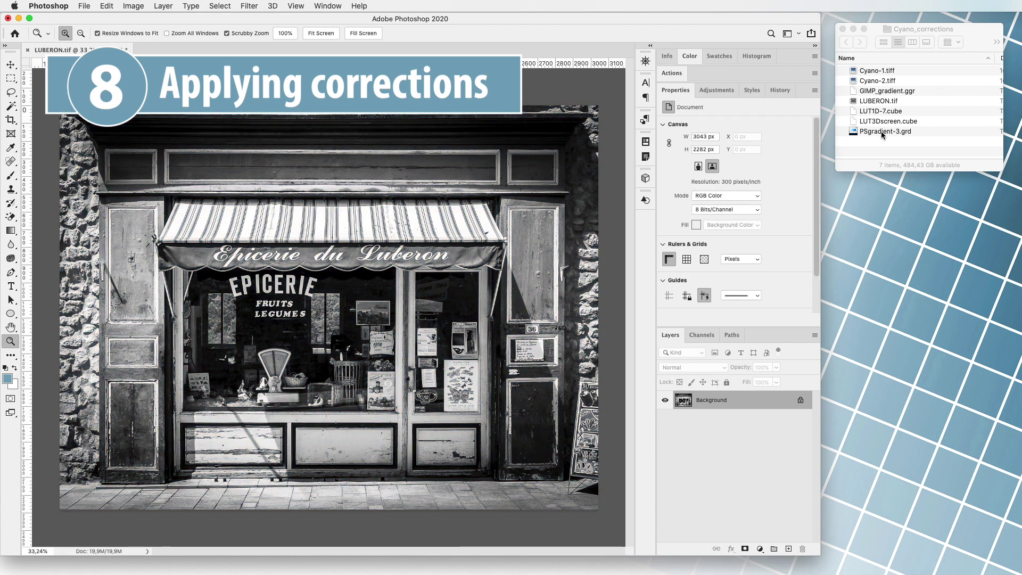
Step: Add a Gradient Map using the EasyDigitalNegatives preset imported from PSgradient-3.grd
click(719, 92)
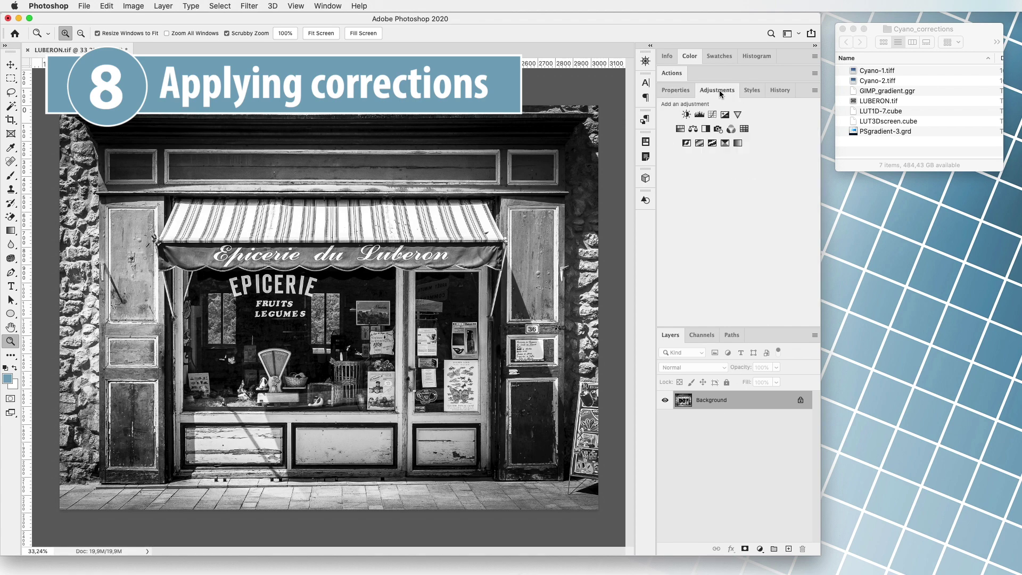
click(738, 144)
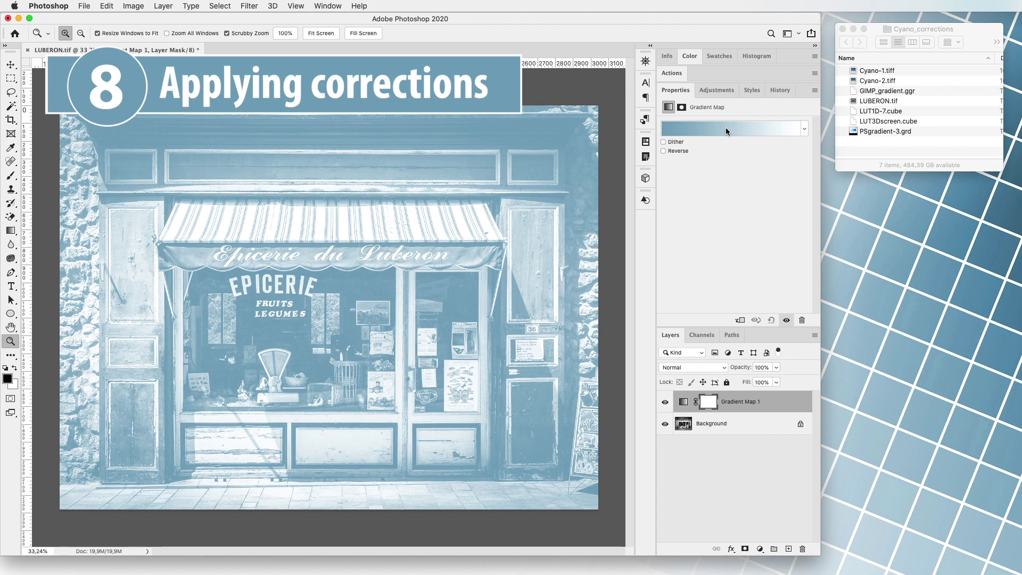
click(726, 128)
click(570, 210)
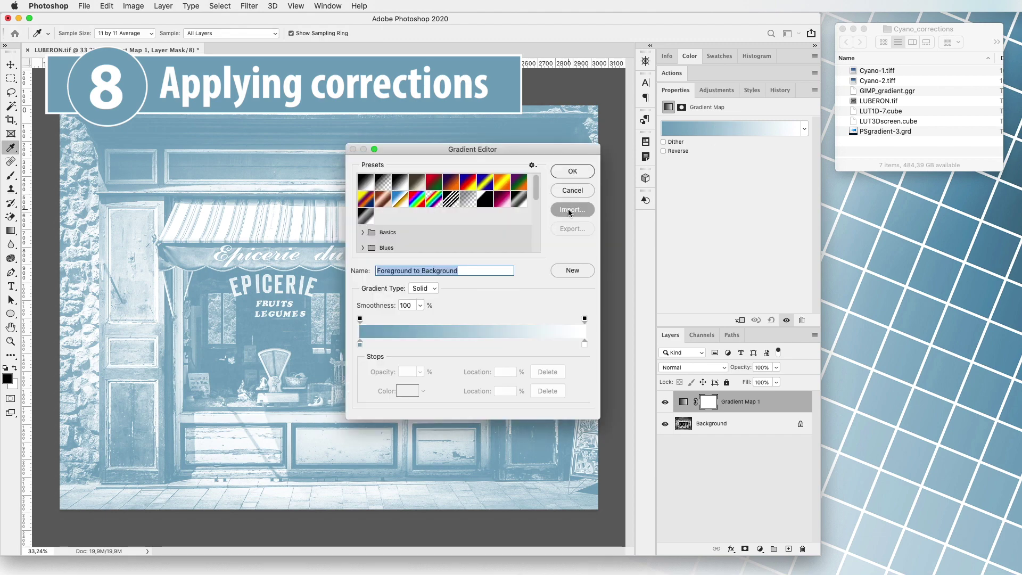
click(571, 198)
click(925, 409)
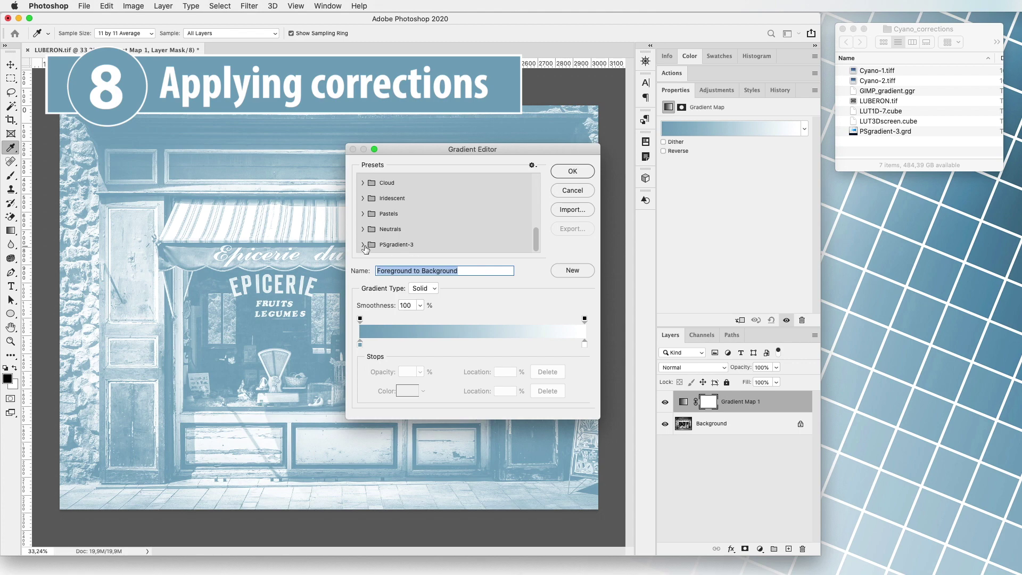
click(383, 246)
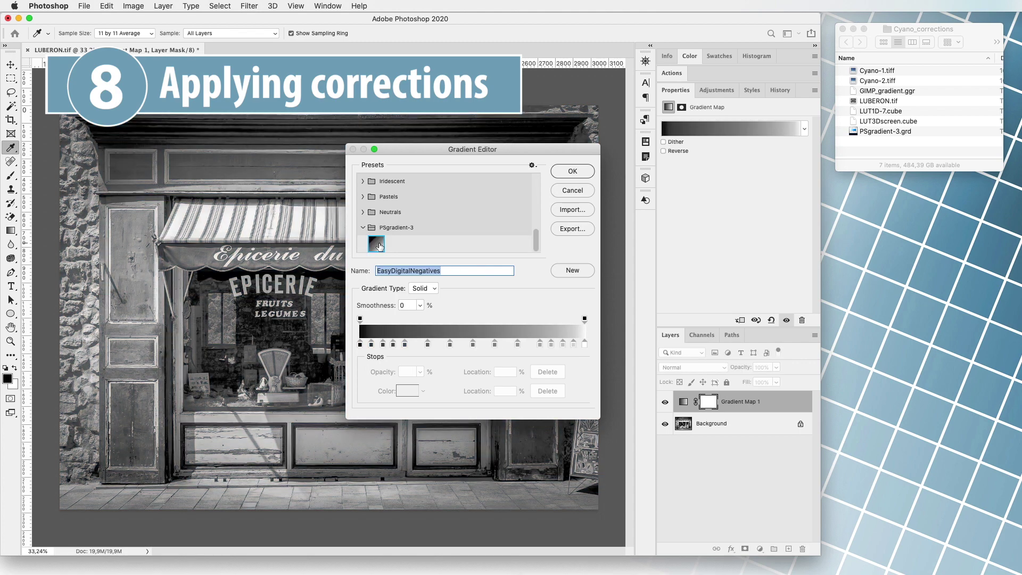
click(567, 173)
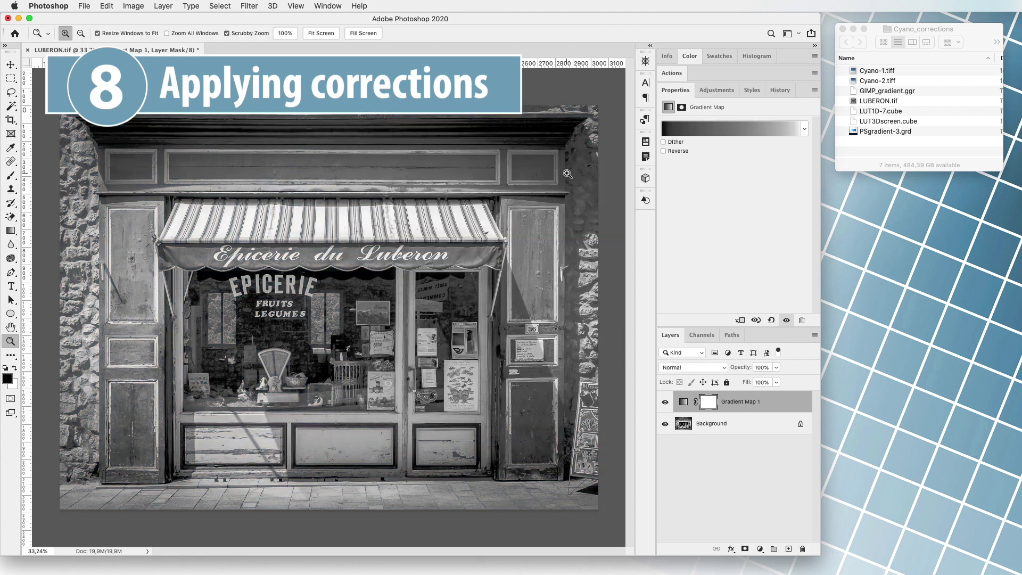
Step: Compare the gradient map on and off, then merge it into Background
click(665, 403)
click(665, 402)
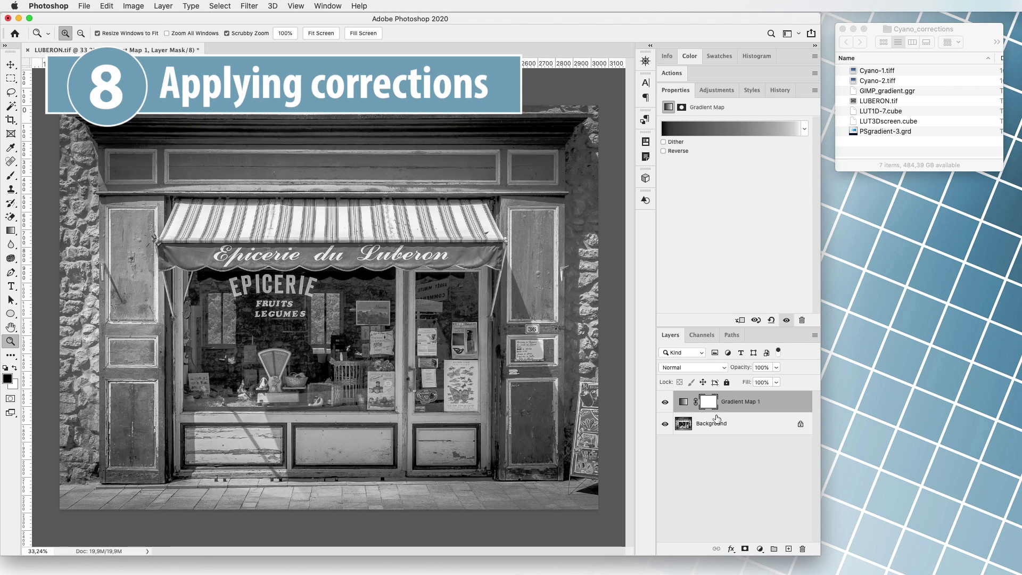
key(BackSpace)
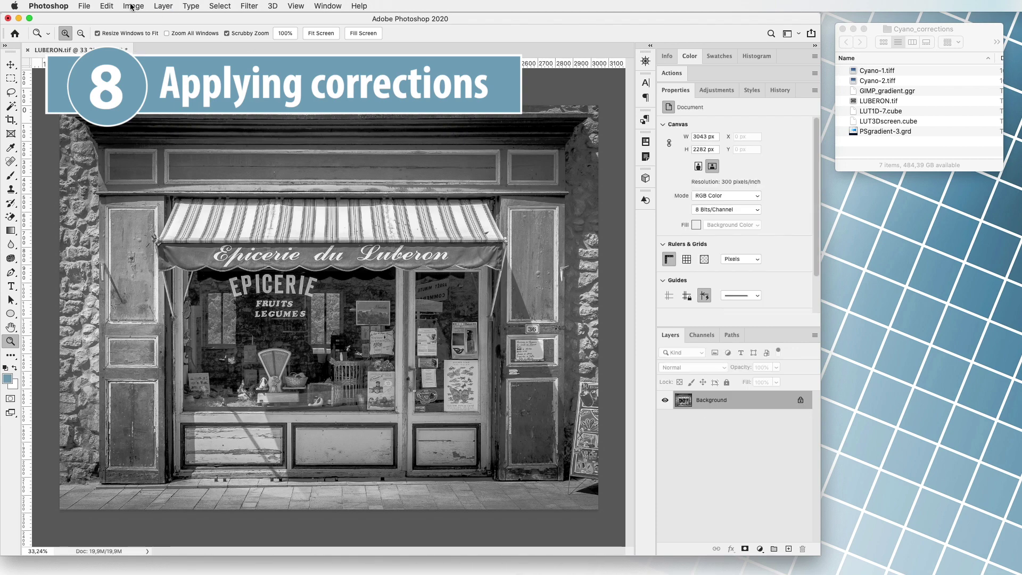
Step: Invert the shopfront photo into a negative
click(131, 7)
mouse_move(132, 35)
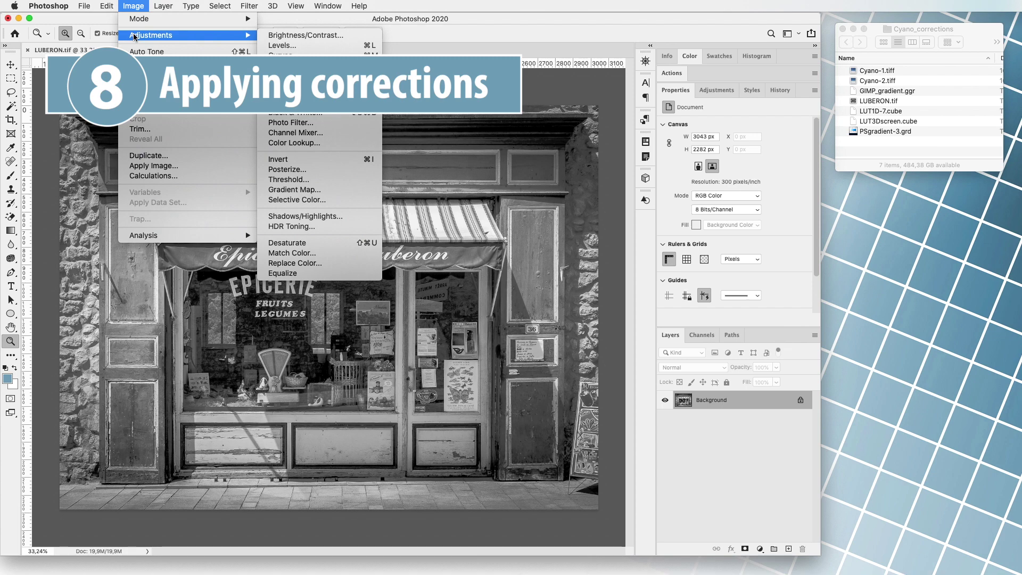
click(280, 160)
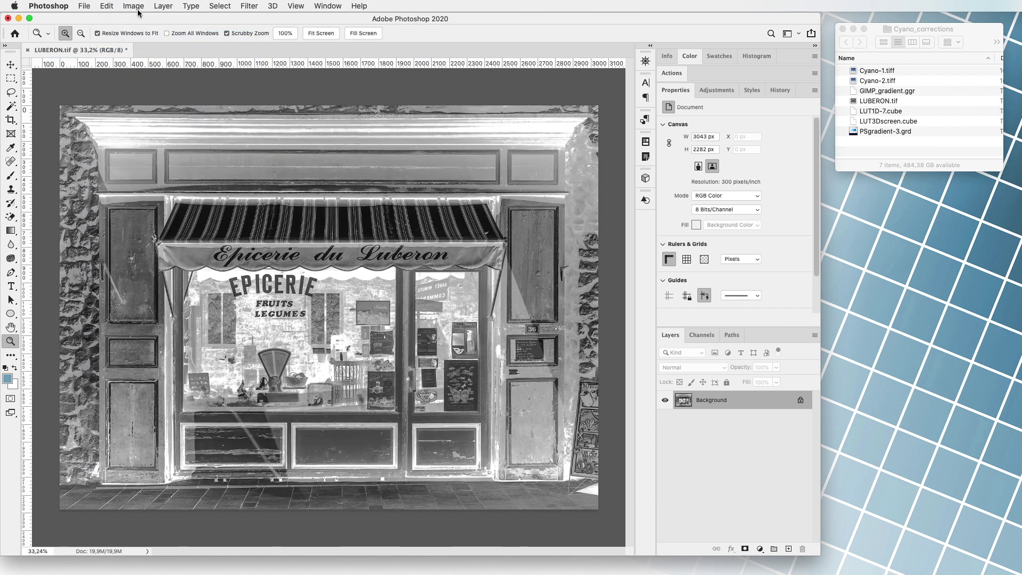
Step: Flip the canvas horizontally so the lettering reads mirror-reversed
click(135, 6)
mouse_move(168, 116)
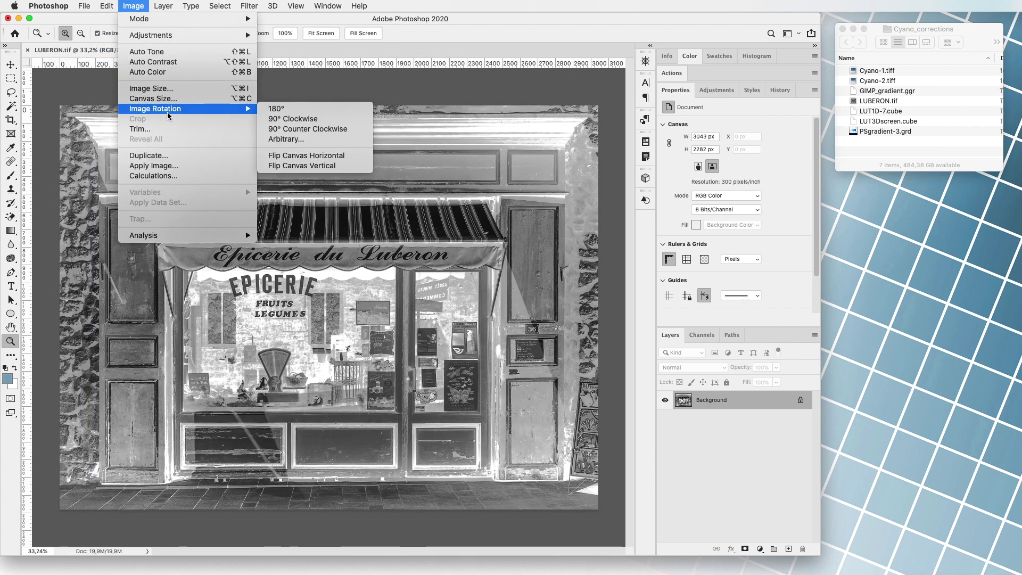
click(312, 155)
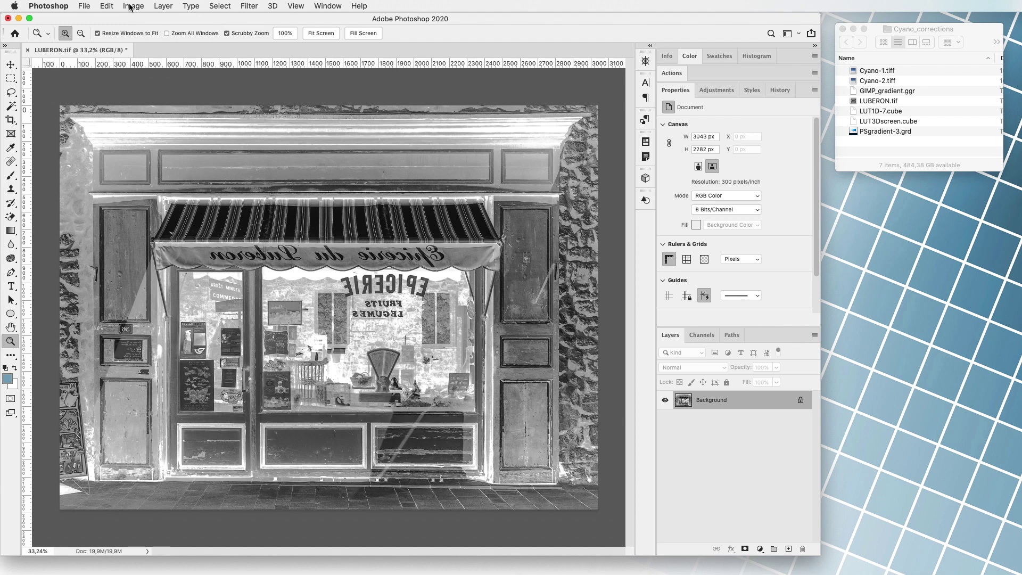
click(84, 7)
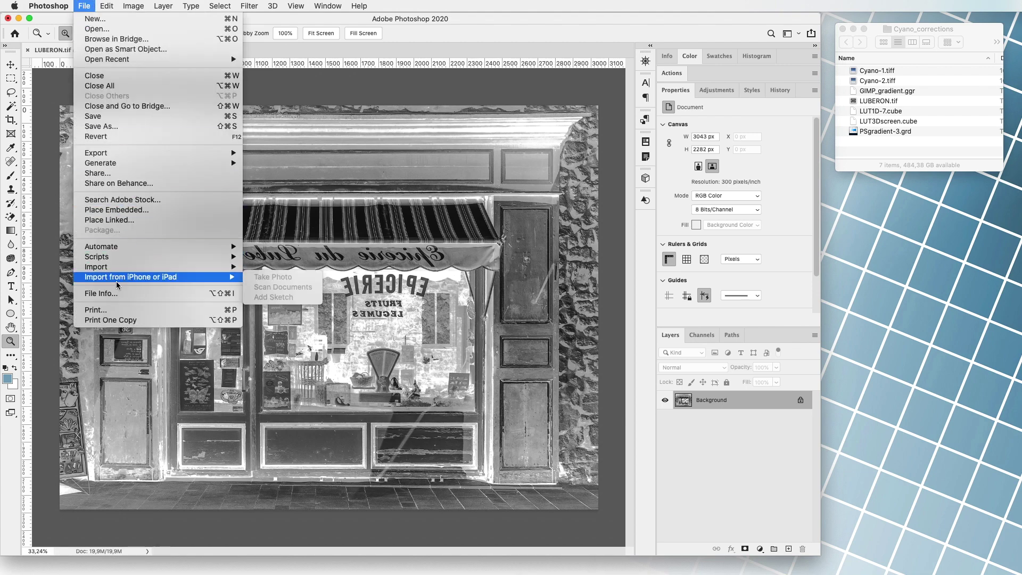
Step: Print the mirrored shopfront negative on the EPSON L800 from Photoshop Print Settings
click(113, 312)
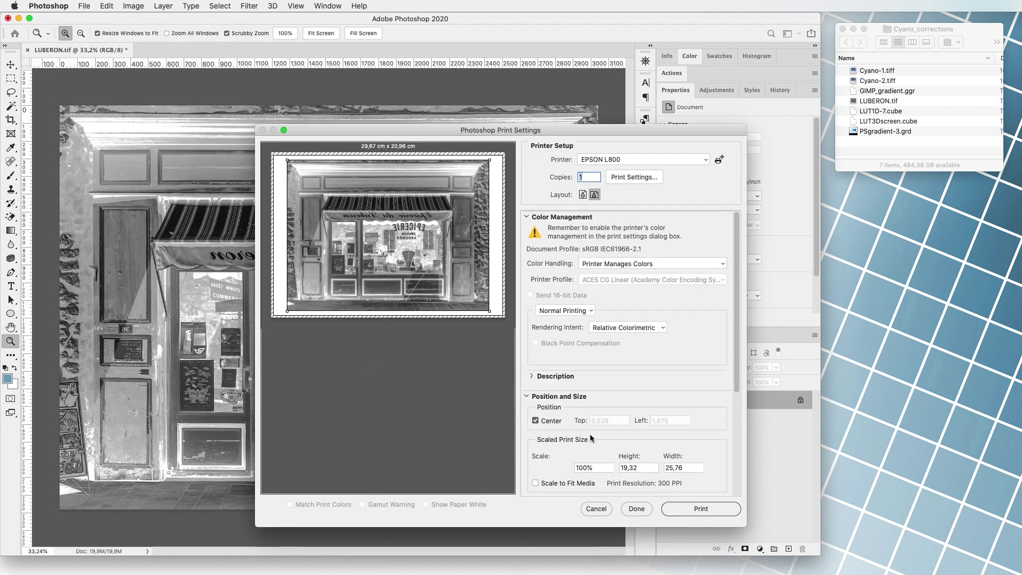
click(700, 508)
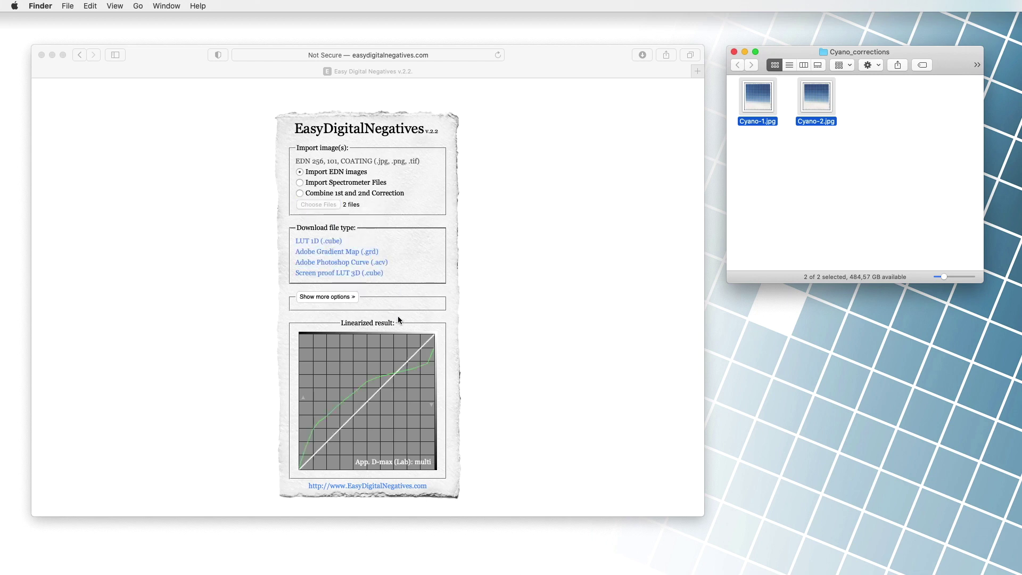
Step: Load Cyano-1.jpg and Cyano-2.jpg for linearization and download the screen proof LUT 3D (.cube)
click(326, 254)
click(325, 273)
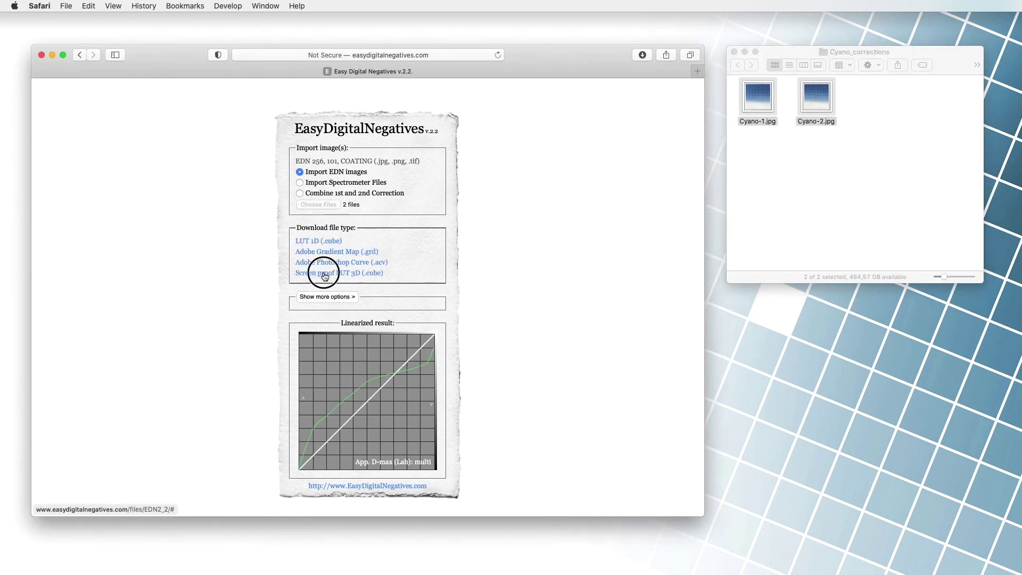